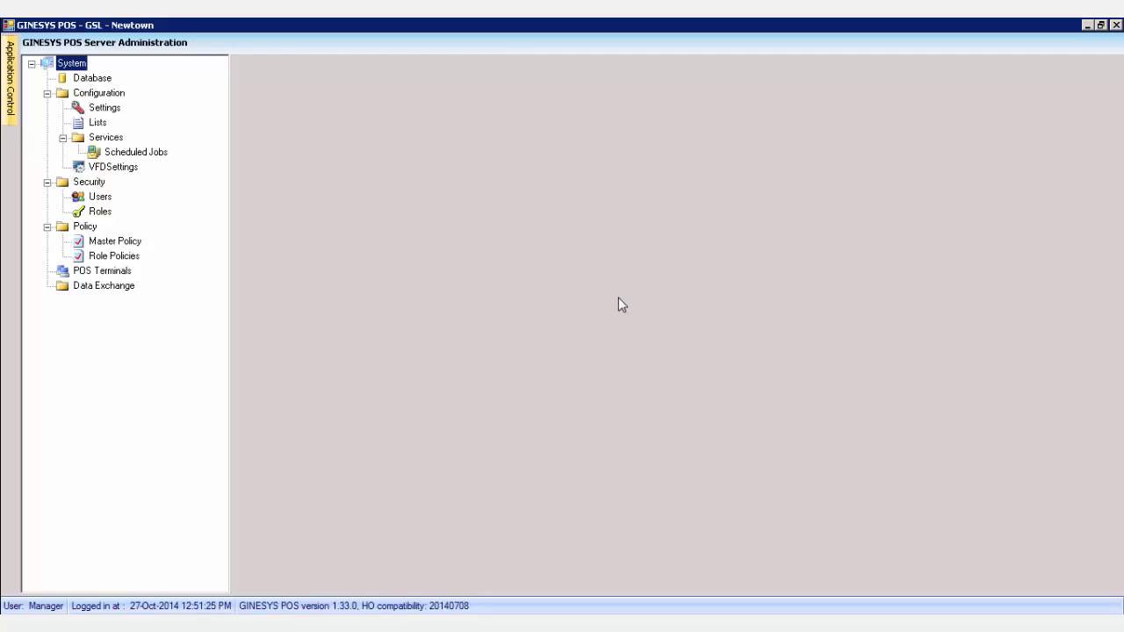
# Open terminal KBC-01 from POS Terminals and set its POS mode to 'POS as Delivery Slip'.
pyautogui.click(117, 275)
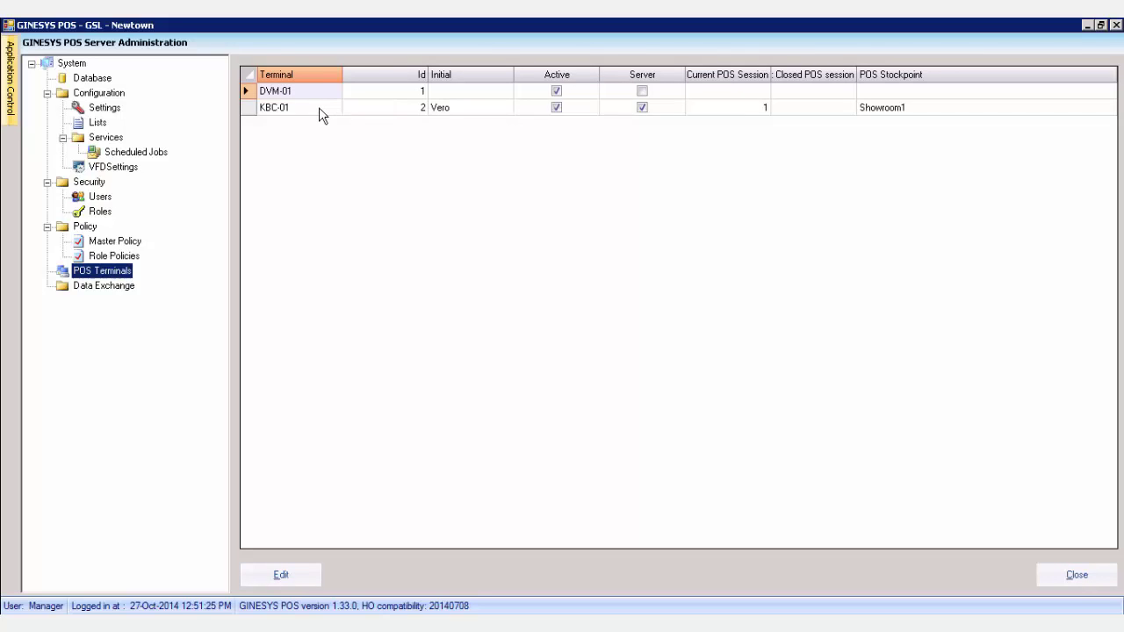
pyautogui.click(318, 107)
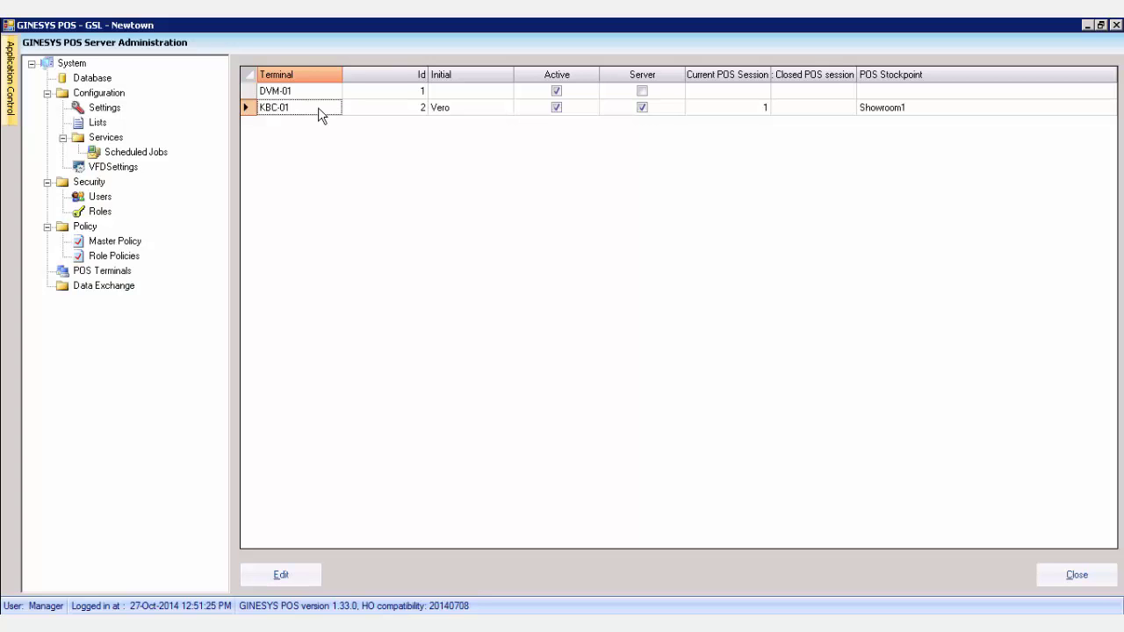
pyautogui.doubleClick(318, 108)
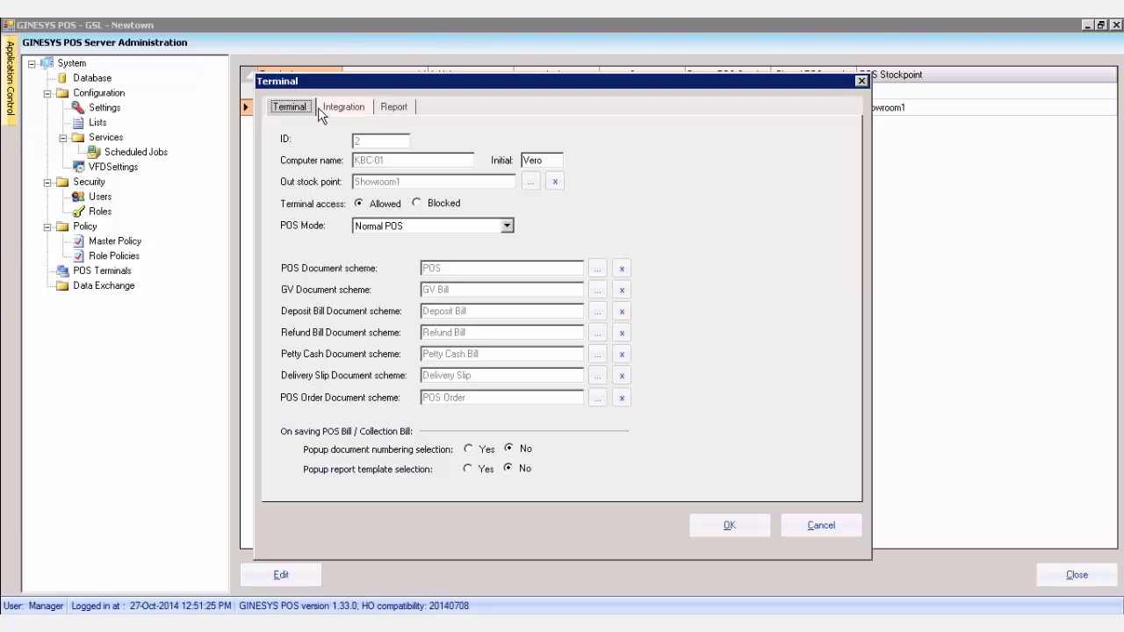
pyautogui.click(438, 224)
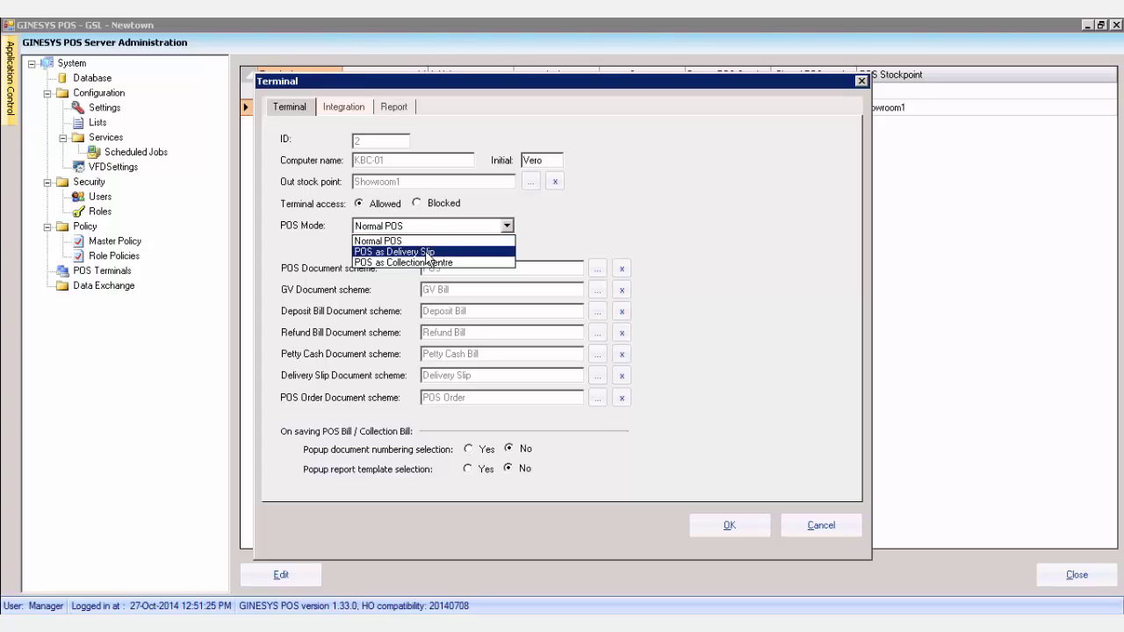
pyautogui.click(429, 252)
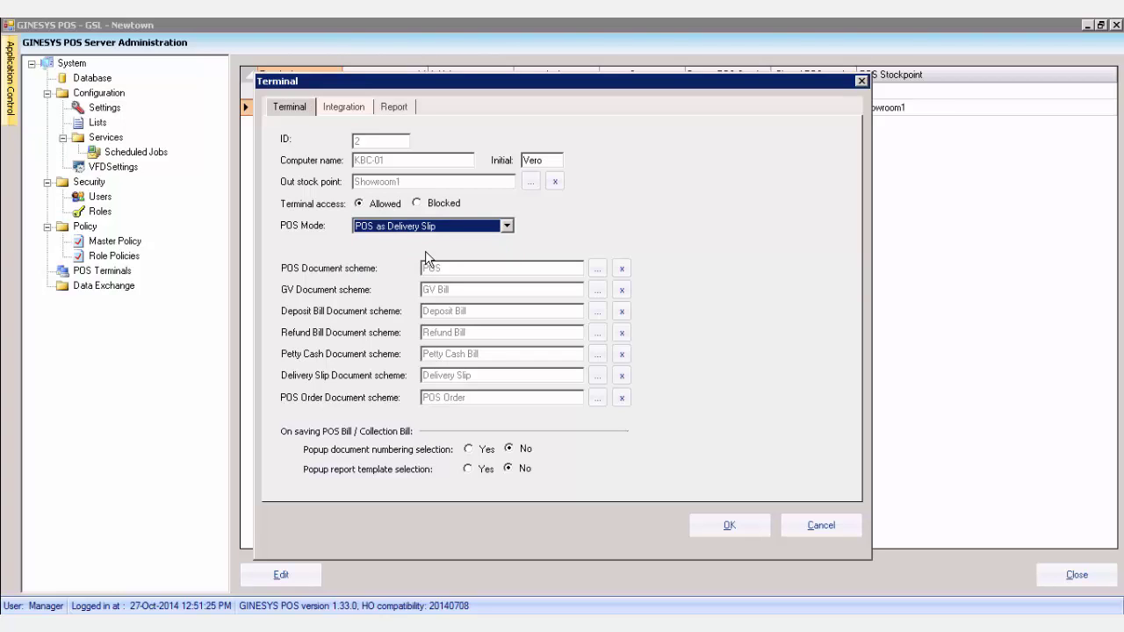
# Save KBC-01's Delivery Slip mode, then exit and log back in to GINESYS POS.
pyautogui.click(722, 523)
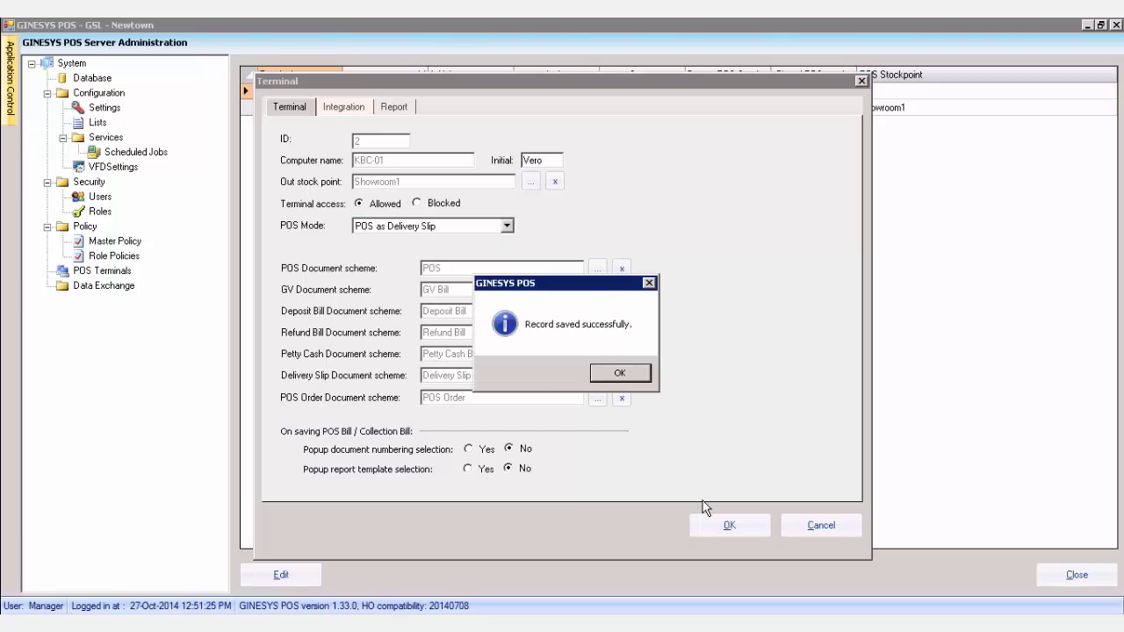
pyautogui.click(620, 374)
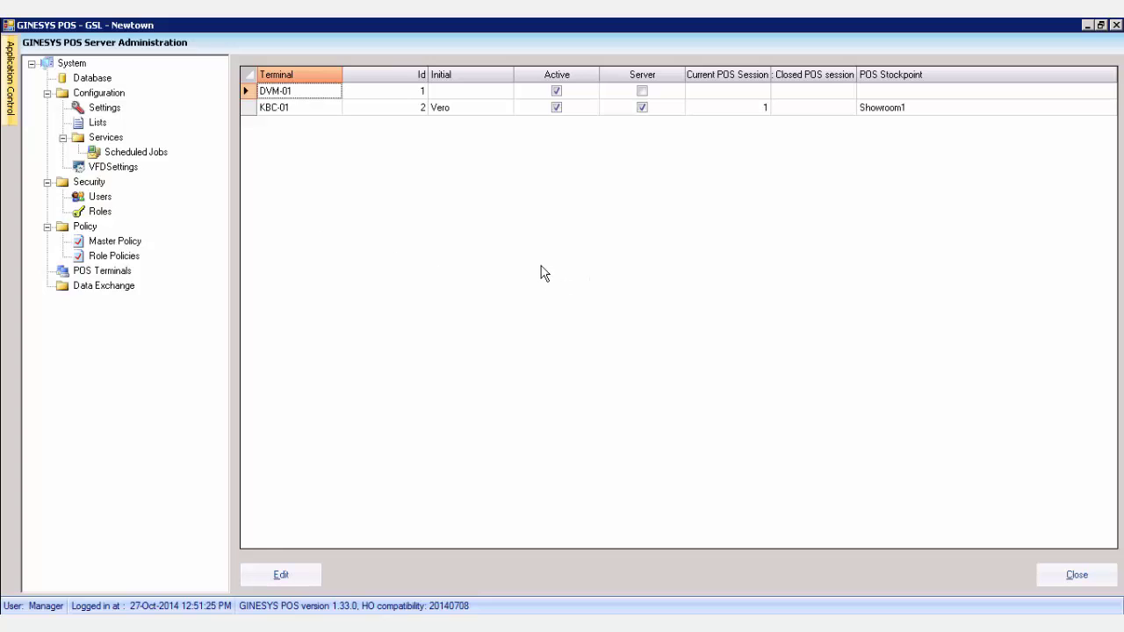
pyautogui.click(5, 68)
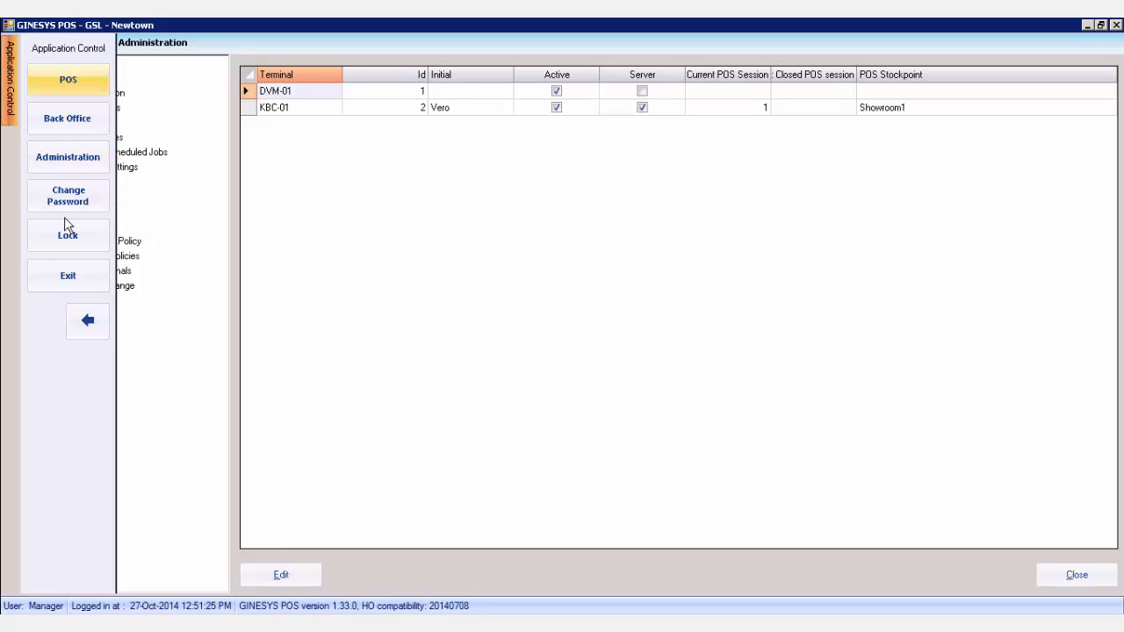
pyautogui.click(65, 279)
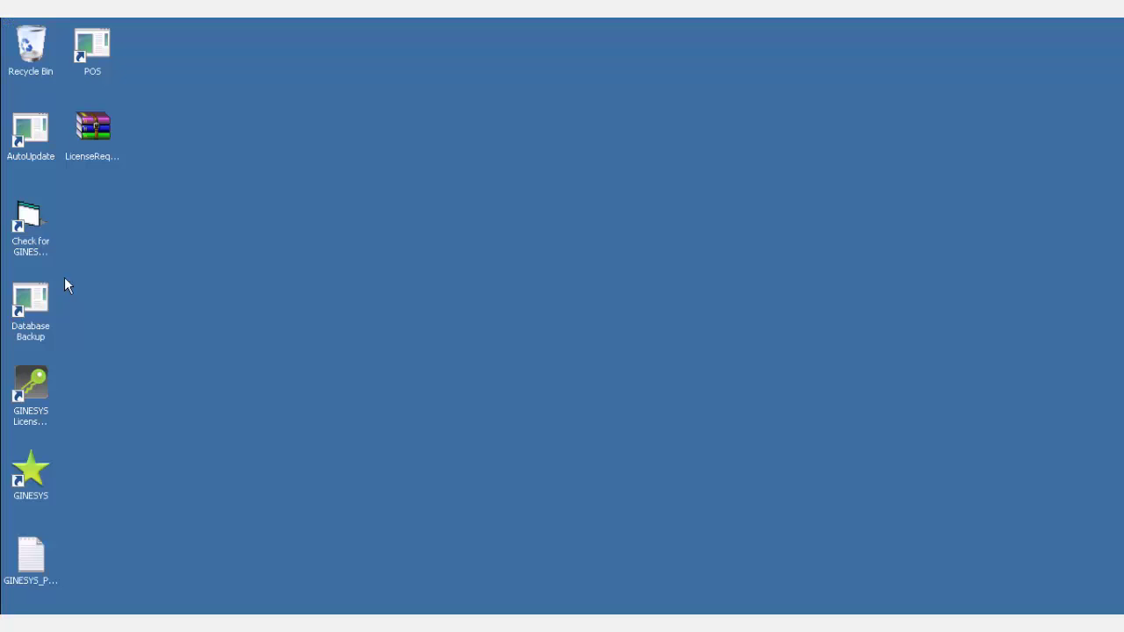
pyautogui.write('m')
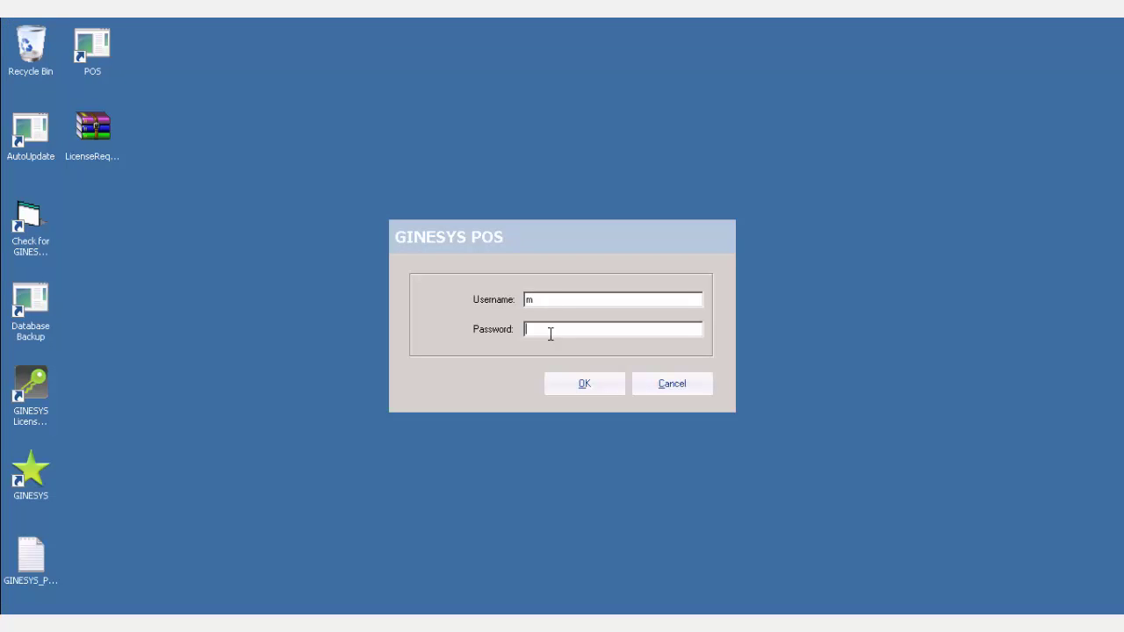
pyautogui.write('1')
pyautogui.click(582, 386)
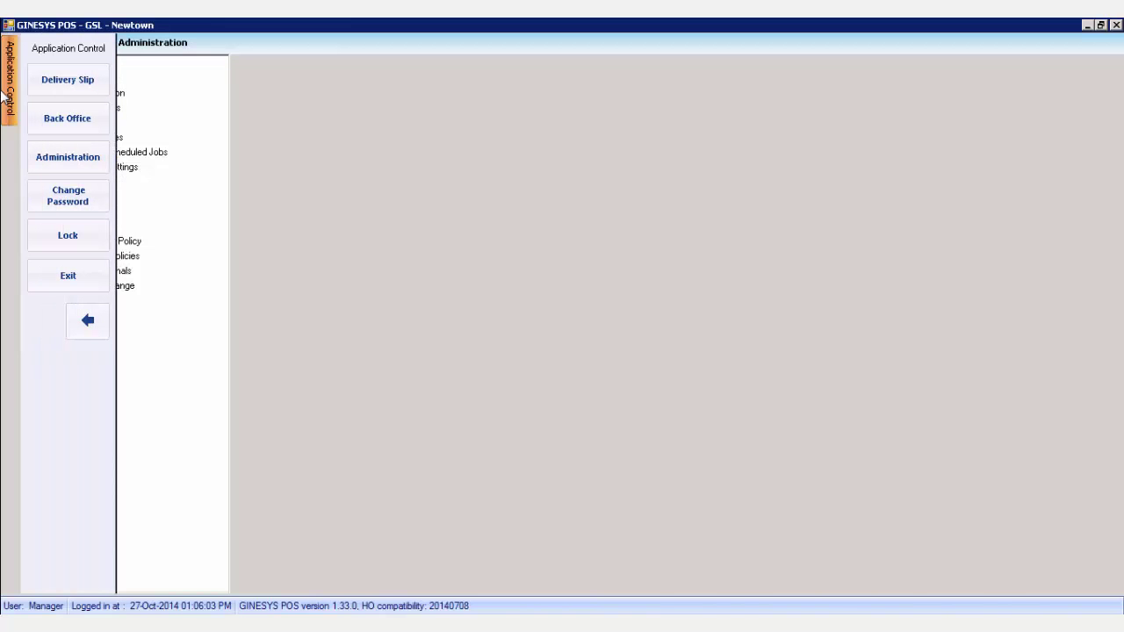
# View the empty Delivery Slip screen, then return to Server Administration.
pyautogui.click(46, 89)
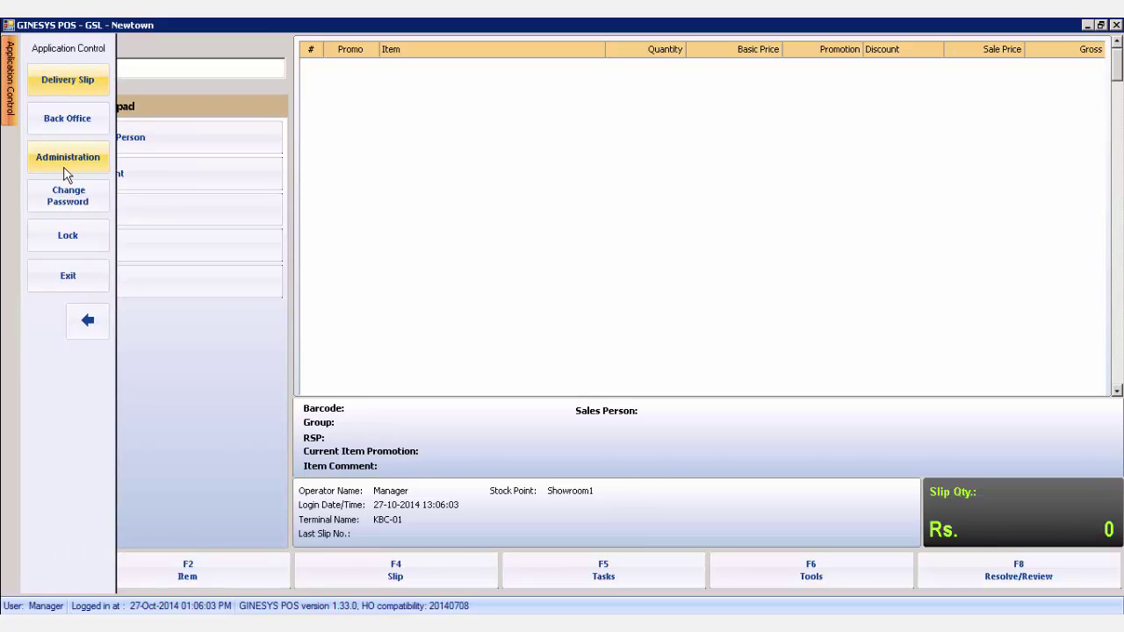
pyautogui.click(68, 163)
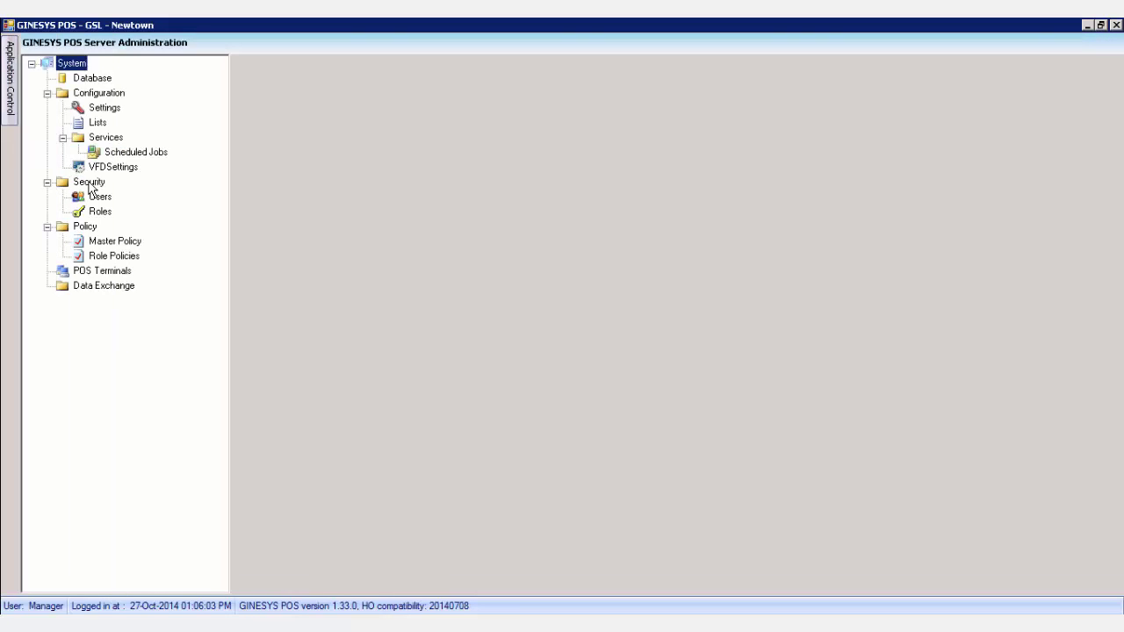
# Change KBC-01's POS mode to 'POS as Collection Centre' and save the terminal record.
pyautogui.click(112, 275)
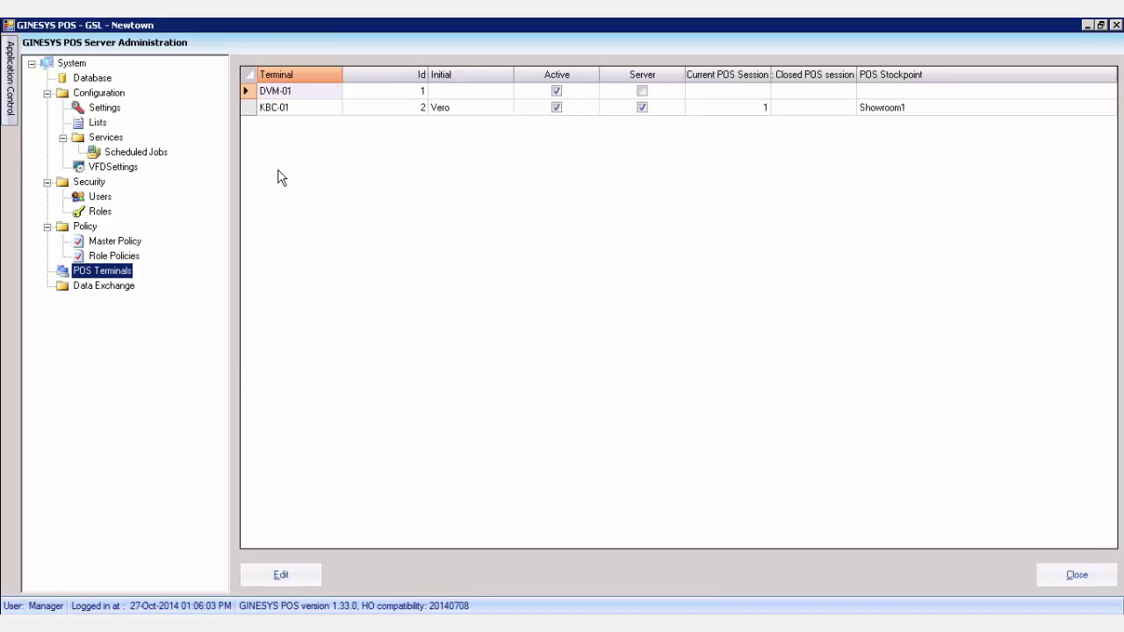
pyautogui.click(285, 113)
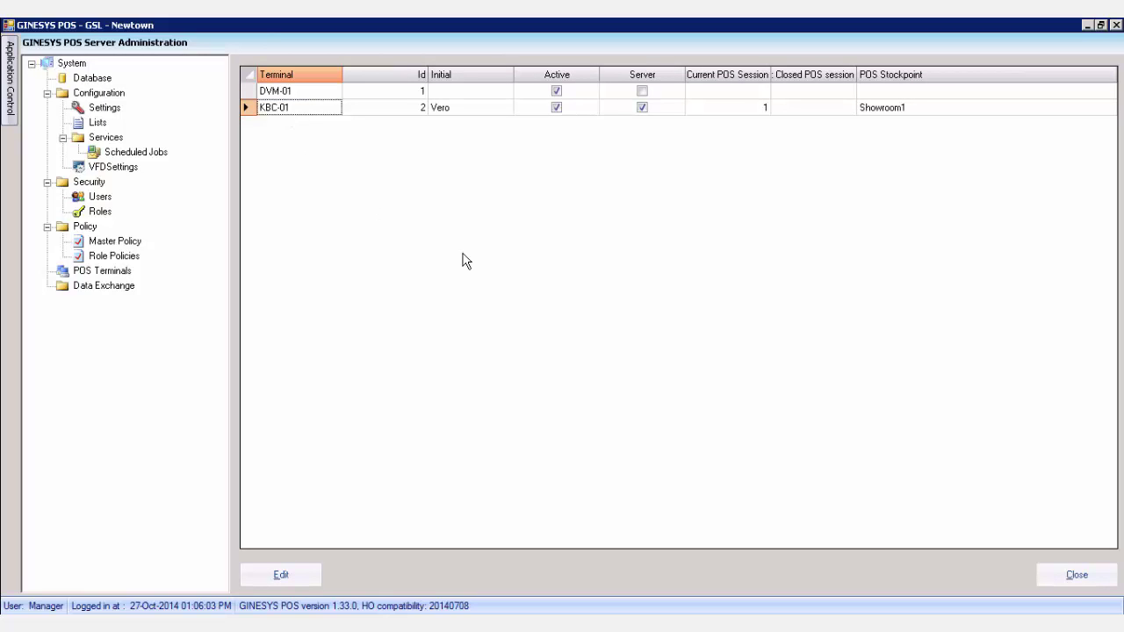
pyautogui.hotkey('alt', 'e')
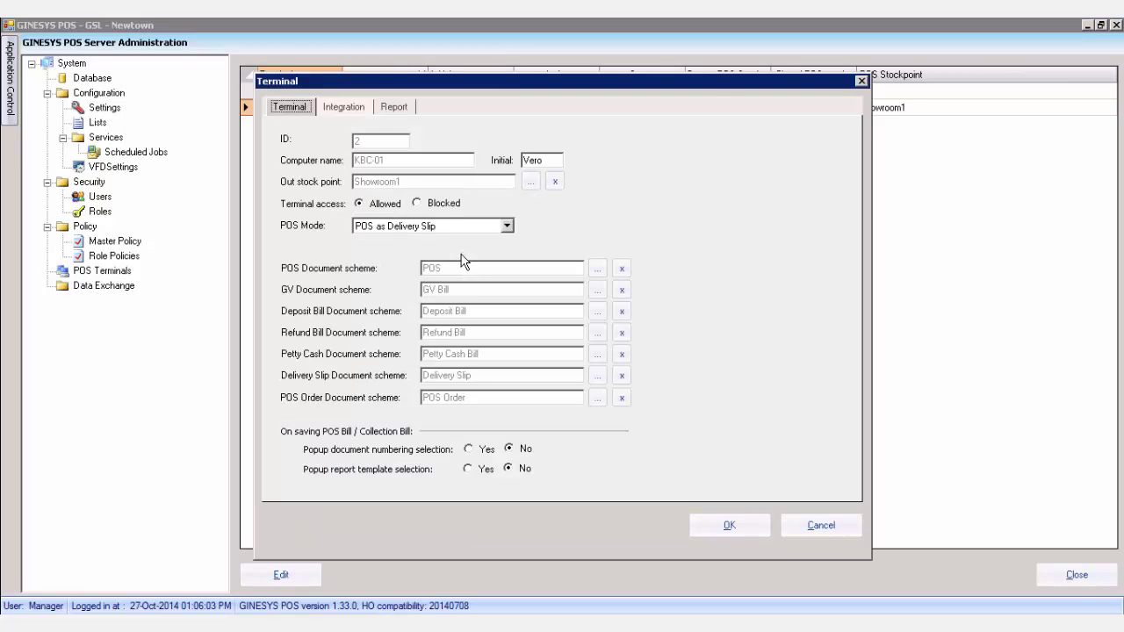
pyautogui.click(416, 228)
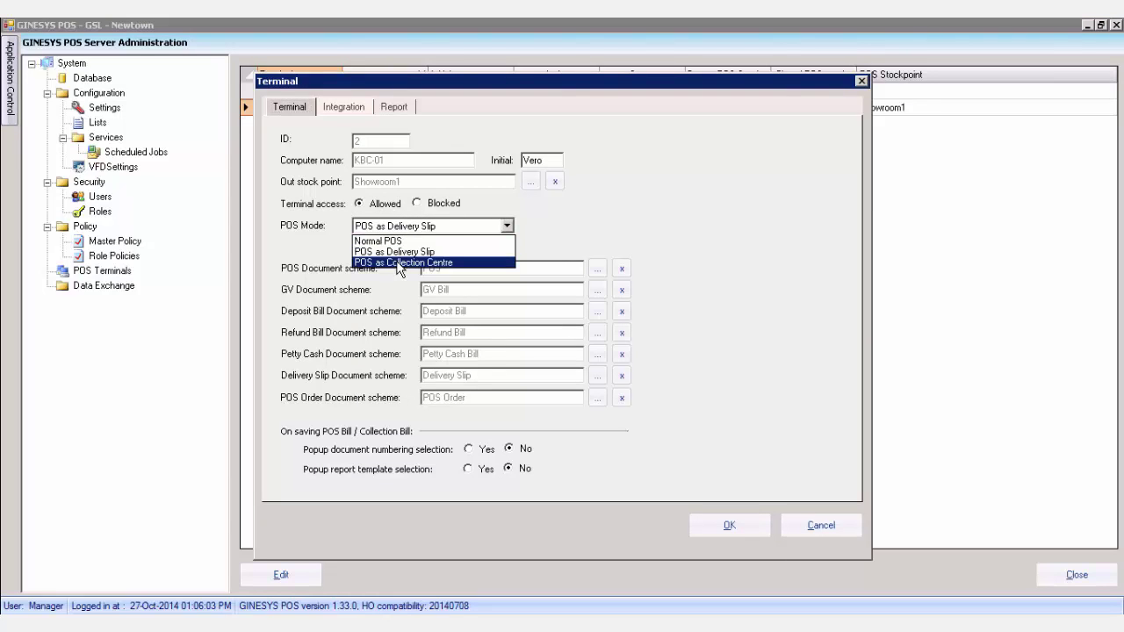
pyautogui.click(399, 262)
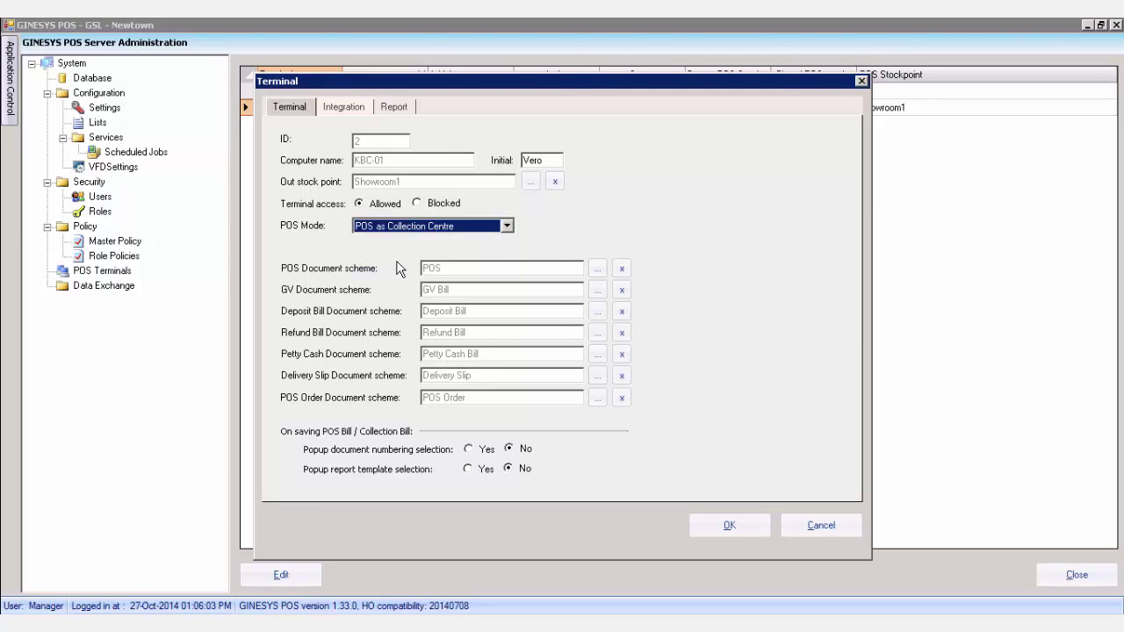
pyautogui.click(720, 525)
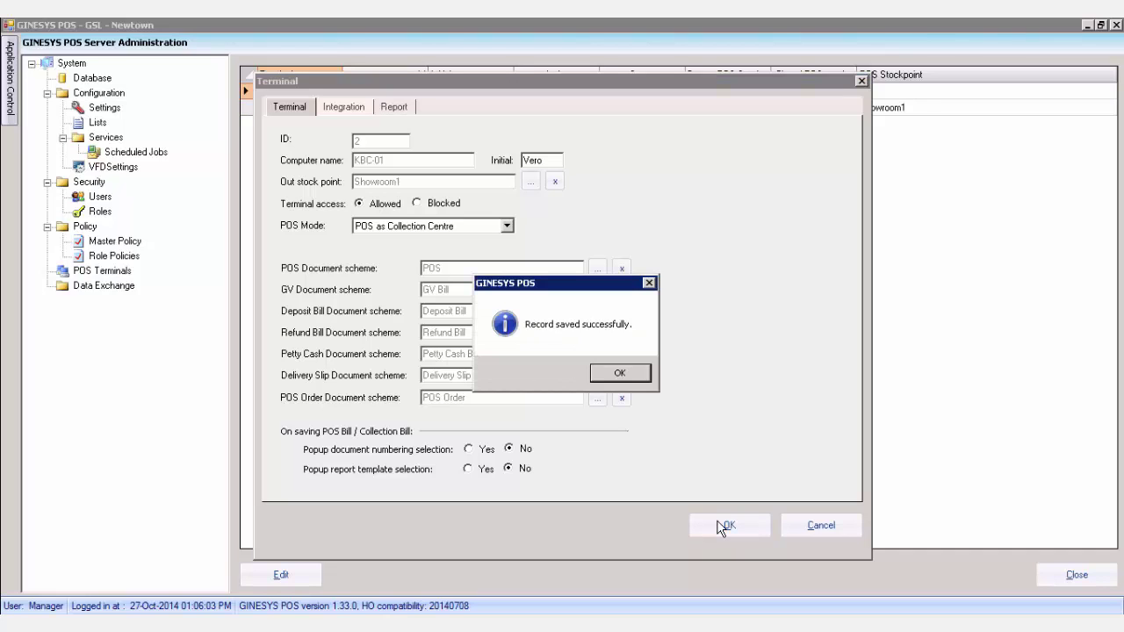
pyautogui.click(620, 373)
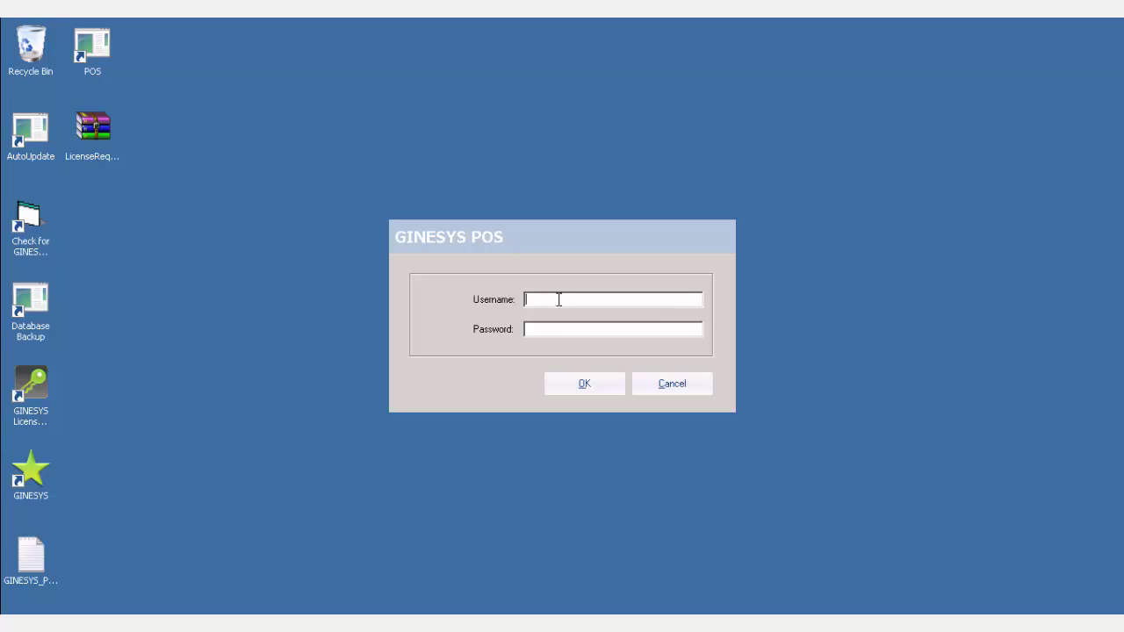
# Log in again with the username and password to reach Application Control.
pyautogui.write('m')
pyautogui.click(558, 328)
pyautogui.write('m')
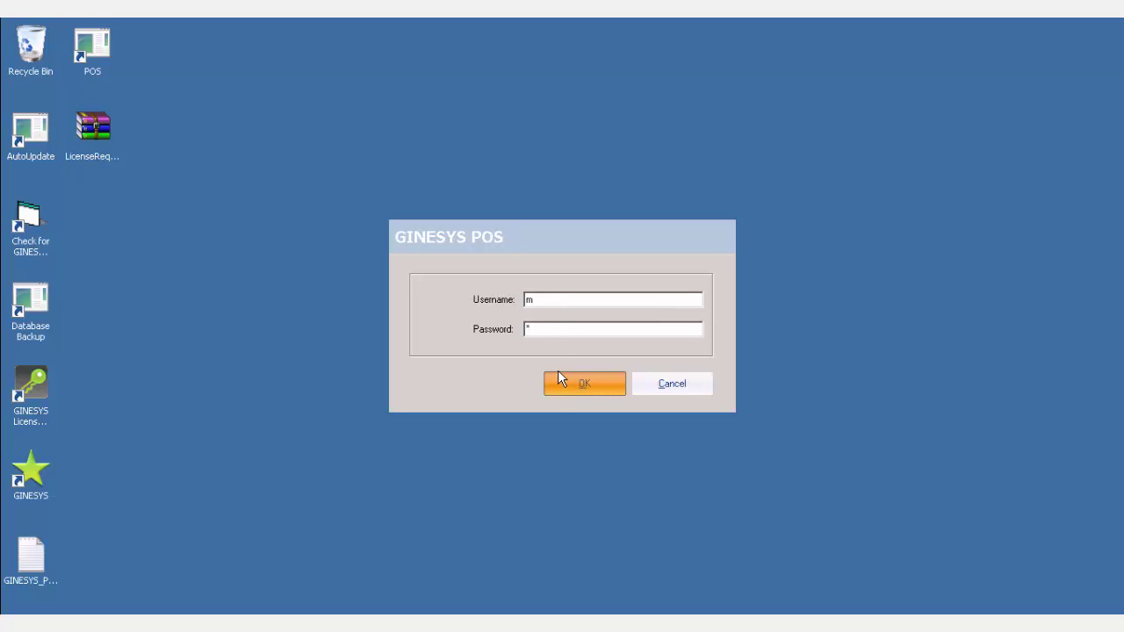
pyautogui.click(557, 378)
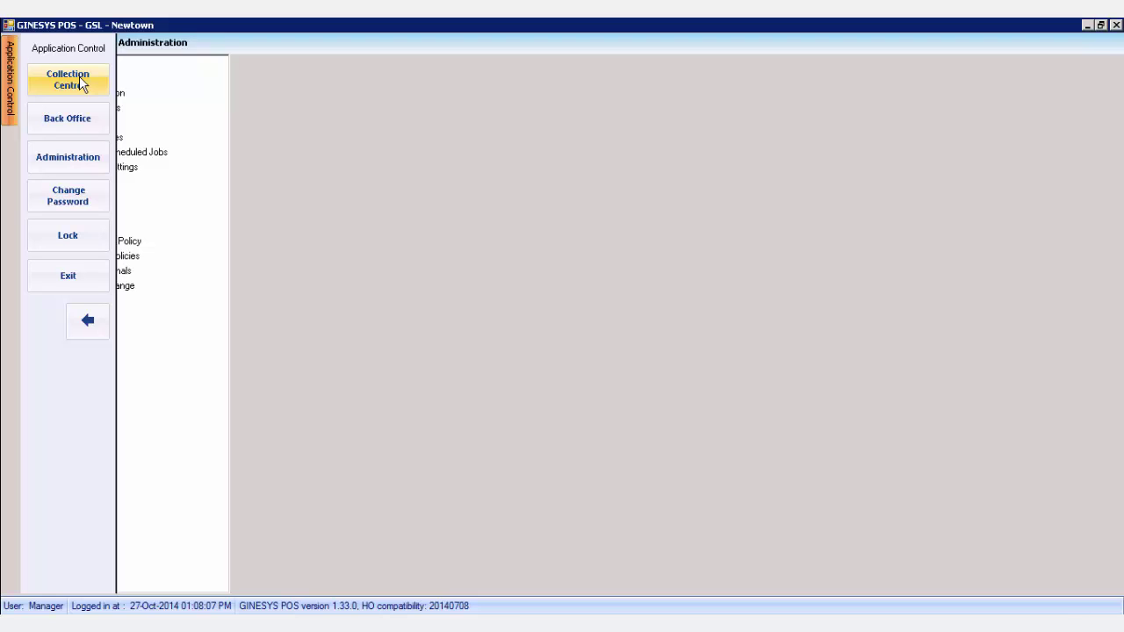
# Open the Collection Centre screen from the Application Control panel.
pyautogui.click(79, 78)
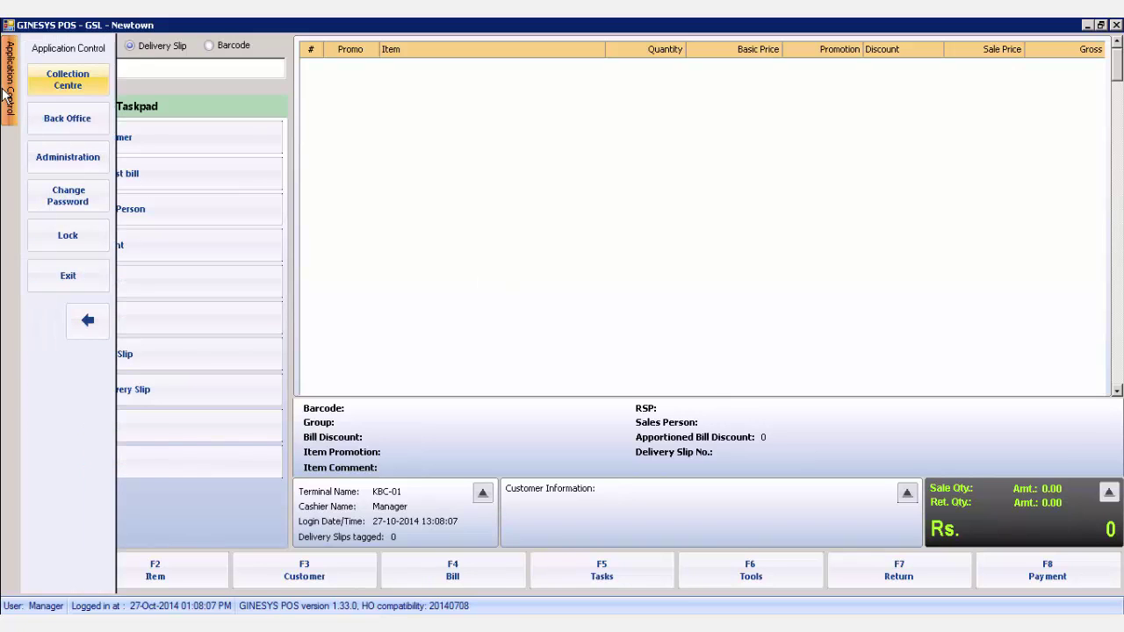
# Set KBC-01's POS mode back to Normal POS, save it, and exit the application.
pyautogui.click(67, 156)
pyautogui.click(119, 274)
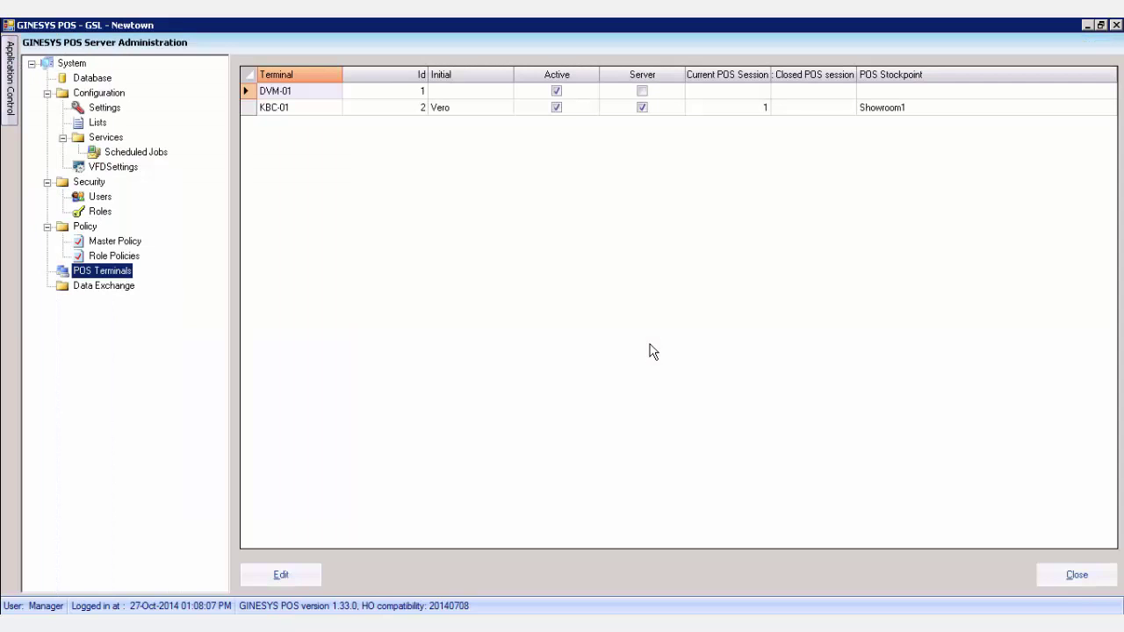
pyautogui.doubleClick(299, 107)
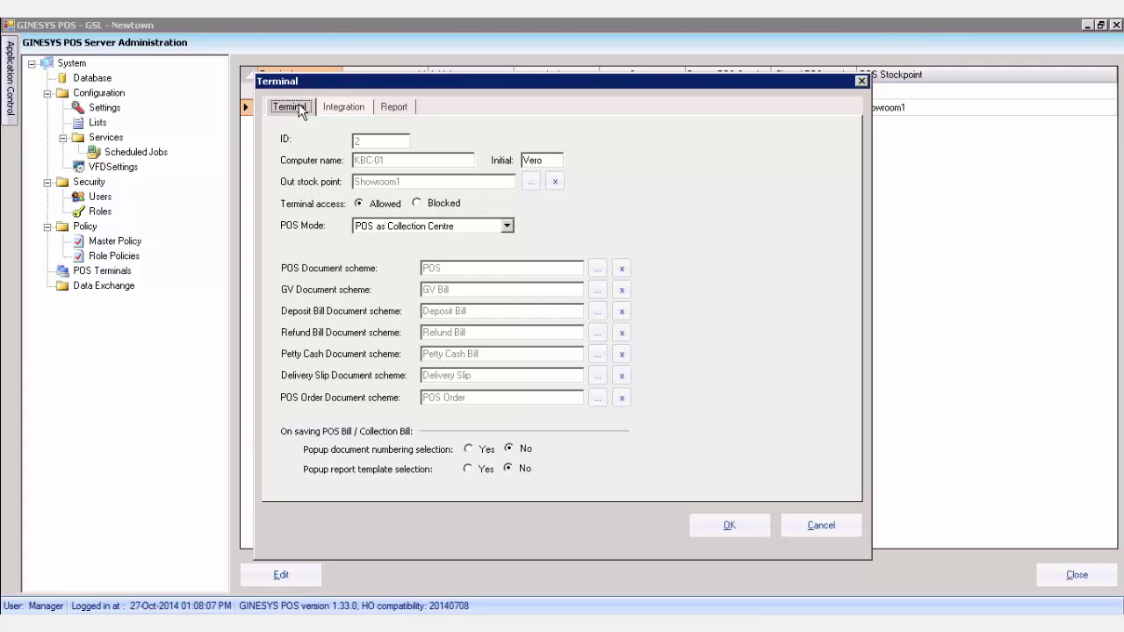
pyautogui.click(461, 227)
pyautogui.press('Up')
pyautogui.press('Up')
pyautogui.press('Return')
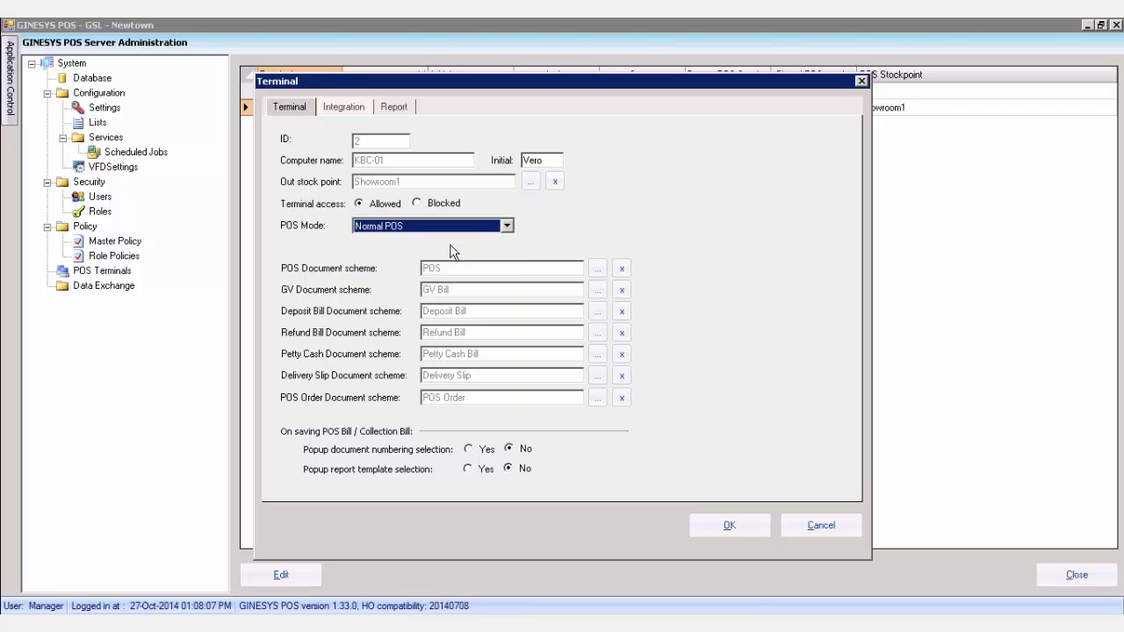
pyautogui.click(746, 529)
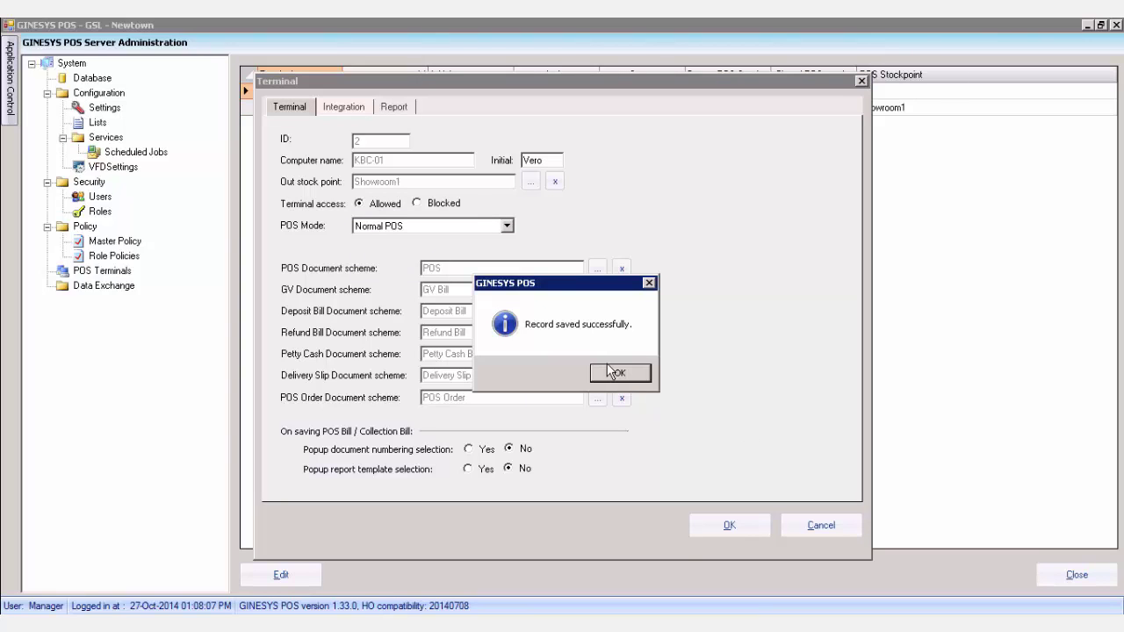
pyautogui.click(610, 372)
pyautogui.click(75, 279)
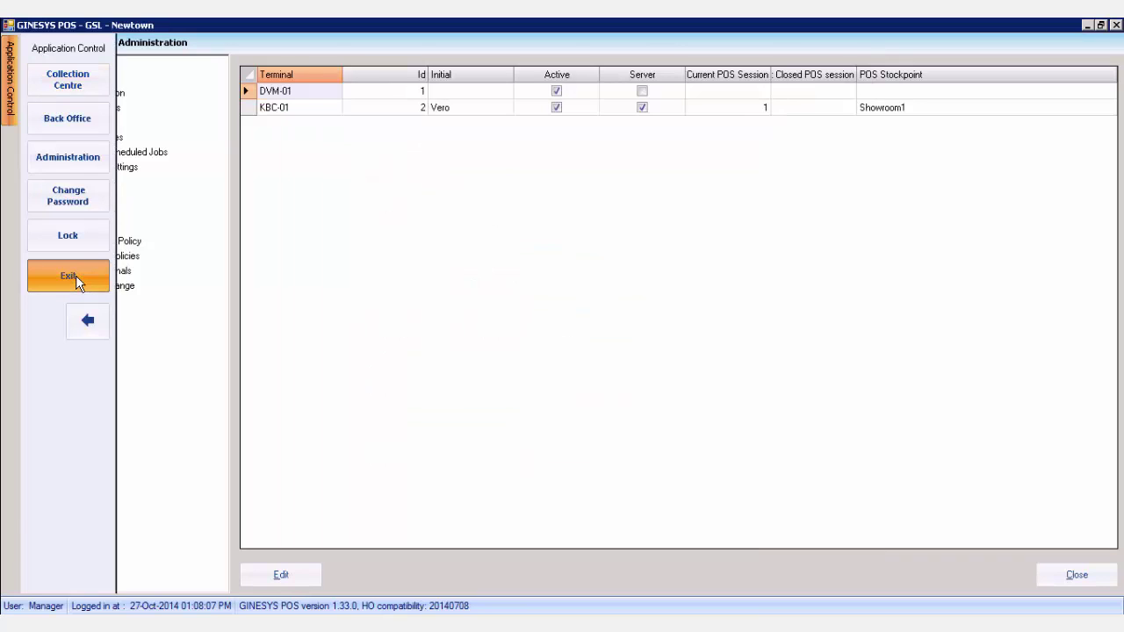
# Sign in with the password and open the normal POS billing screen.
pyautogui.write('m')
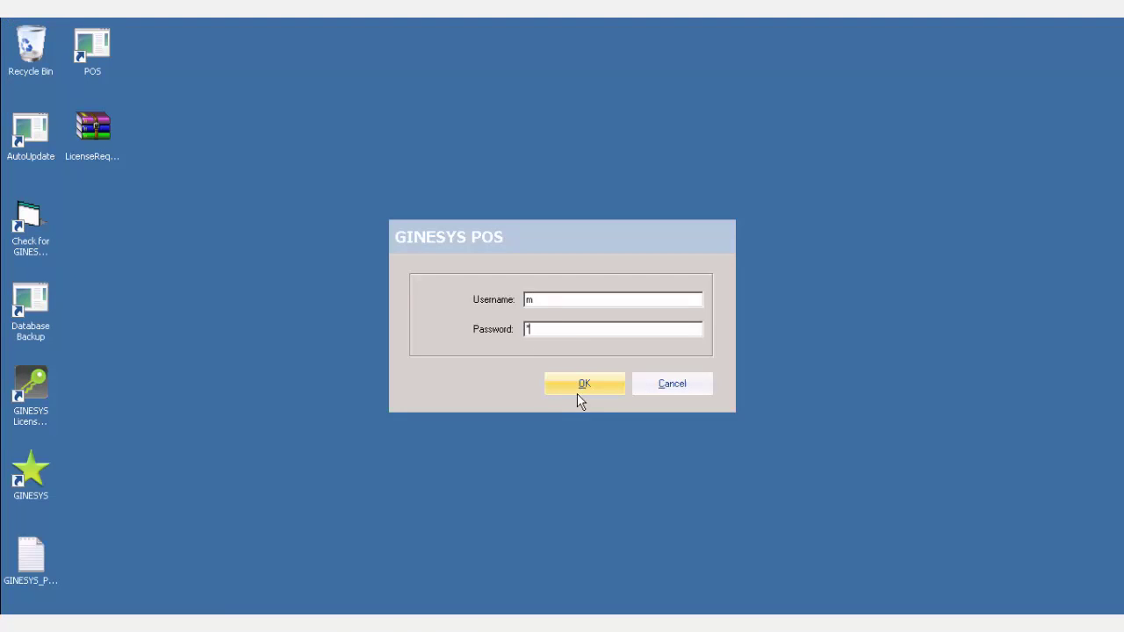
pyautogui.click(587, 384)
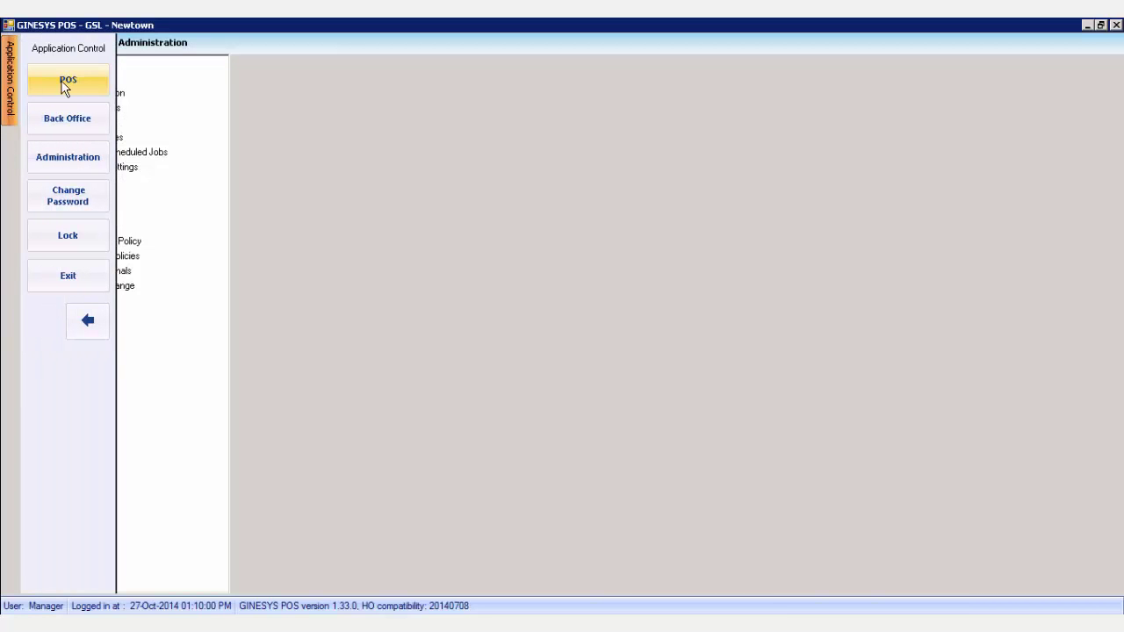
pyautogui.click(62, 82)
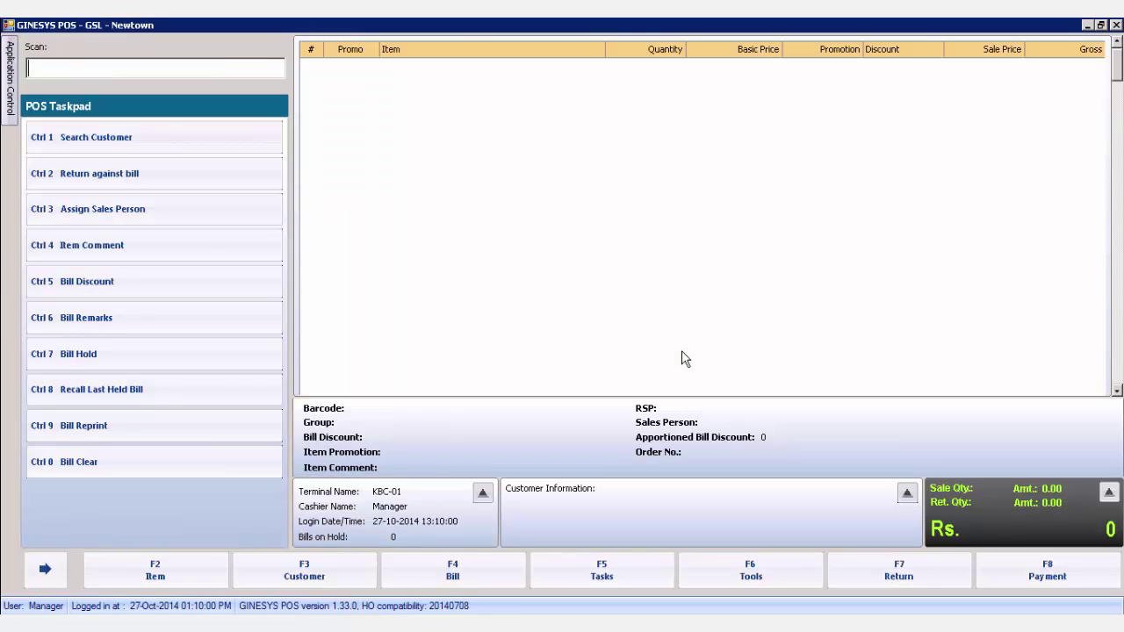